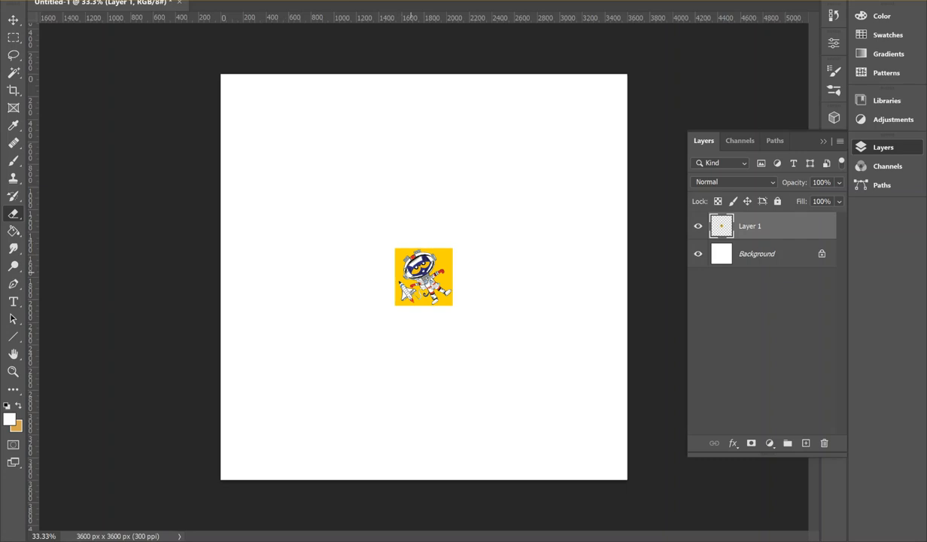
Step: Scale the astronaut cat image on Layer 1 up until it nearly fills the square canvas, leaving a thin even margin
{"action": "left_click", "coordinate": [49, 0]}
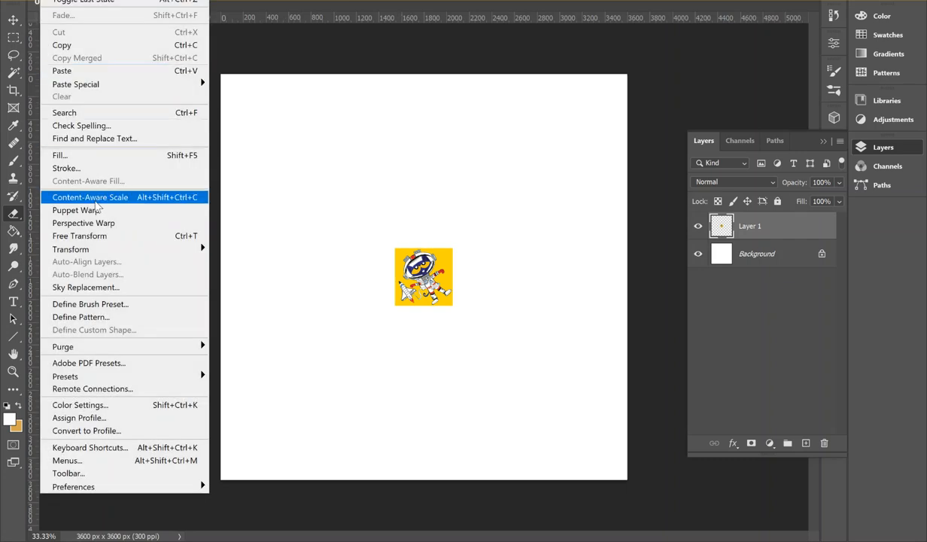
{"action": "mouse_move", "coordinate": [100, 250]}
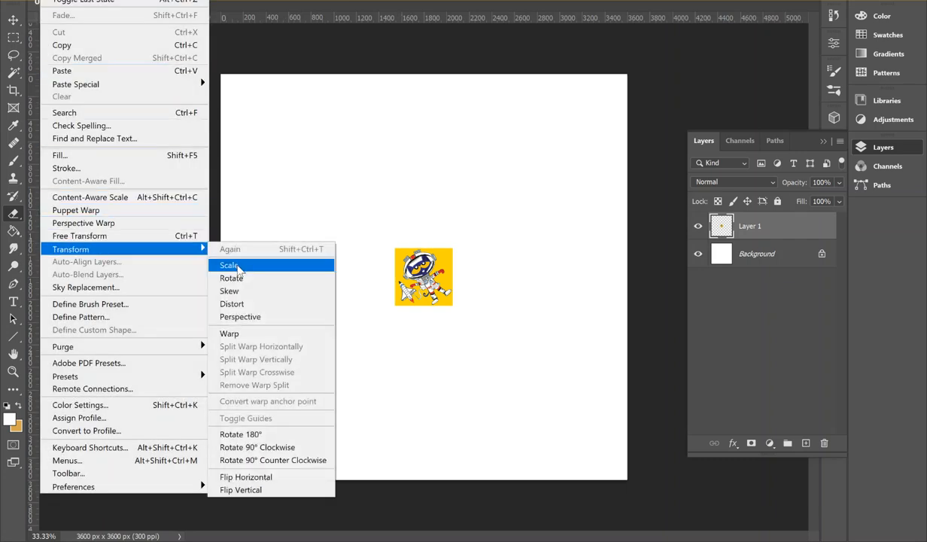
{"action": "left_click", "coordinate": [229, 264]}
{"action": "left_click_drag", "start_coordinate": [395, 246], "coordinate": [235, 88]}
{"action": "left_click_drag", "start_coordinate": [454, 307], "coordinate": [600, 501]}
{"action": "left_click_drag", "start_coordinate": [232, 475], "coordinate": [222, 480]}
{"action": "left_click_drag", "start_coordinate": [339, 234], "coordinate": [339, 226]}
{"action": "key", "text": "Return"}
{"action": "key", "text": "e"}
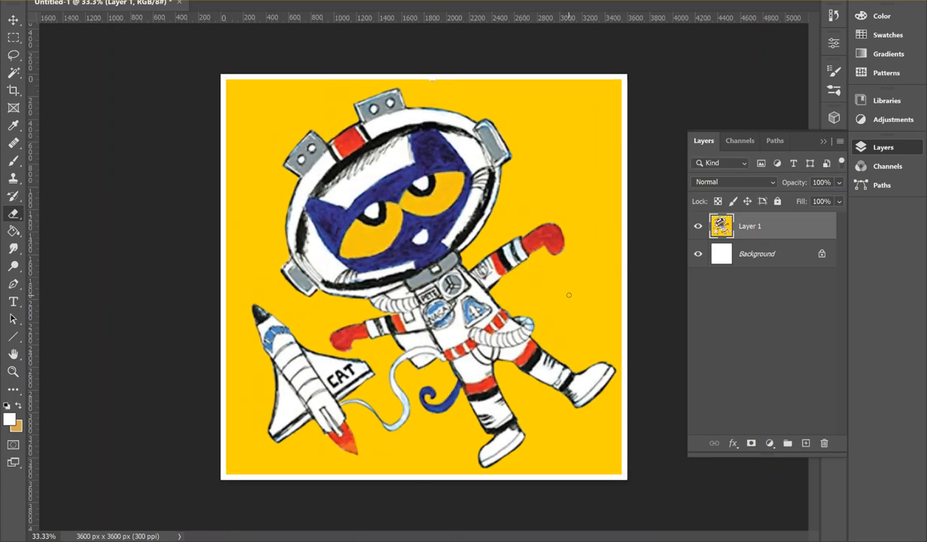
Step: Unlock the white Background layer and delete it so only the astronaut cat layer remains
{"action": "left_click", "coordinate": [821, 255]}
{"action": "left_click", "coordinate": [824, 442]}
{"action": "left_click", "coordinate": [467, 197]}
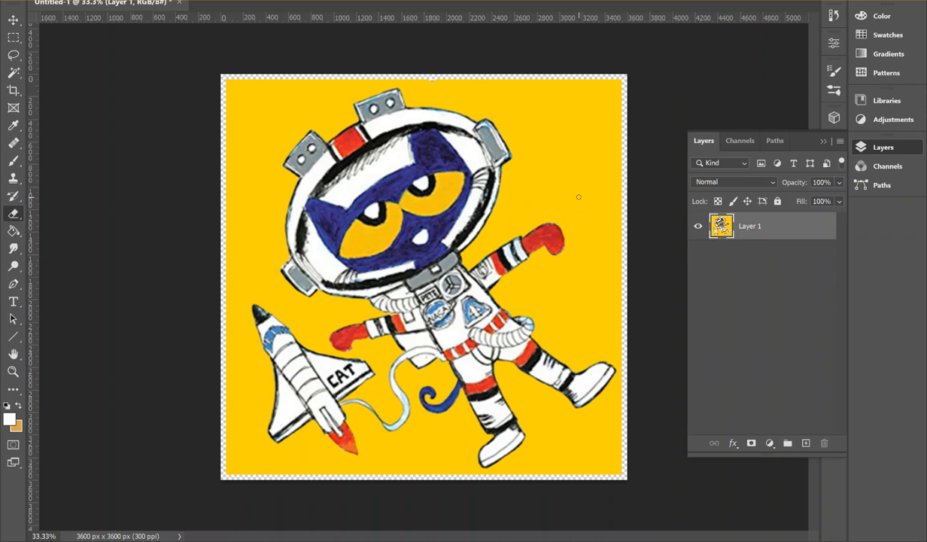
Step: Select the yellow area around the astronaut cat with the Magic Wand and delete it
{"action": "left_click", "coordinate": [12, 72]}
{"action": "left_click", "coordinate": [261, 117]}
{"action": "key", "text": "Delete"}
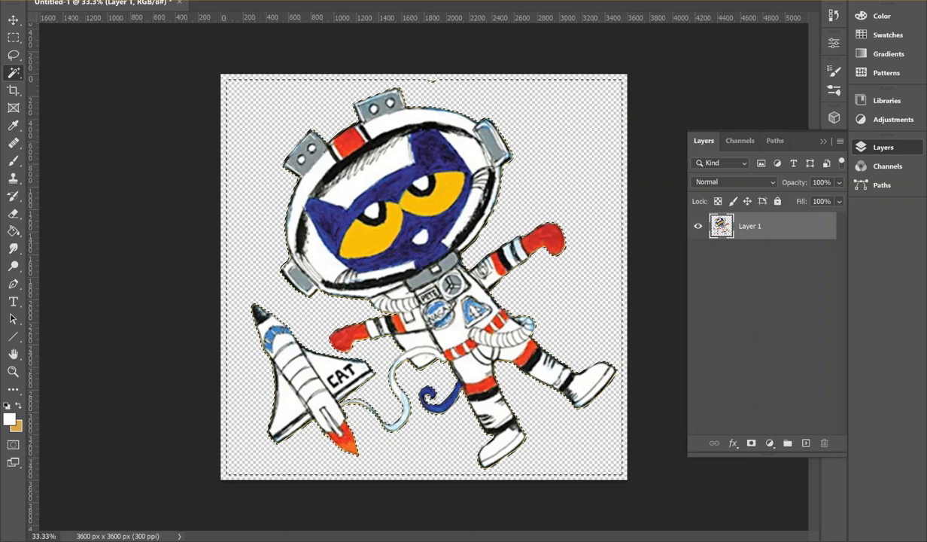
Step: Quick-export the cut-out artwork as a PNG file named Pete-Astro
{"action": "left_click", "coordinate": [28, 1]}
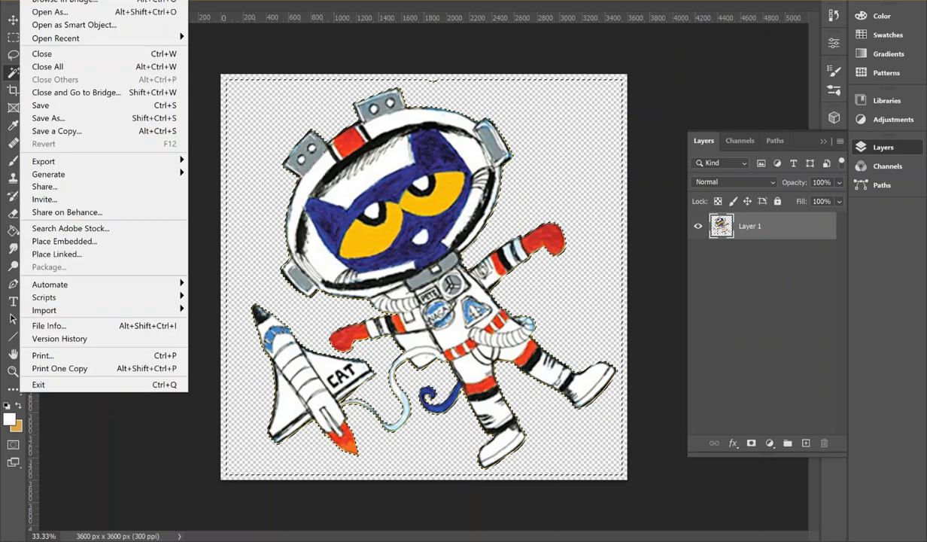
{"action": "mouse_move", "coordinate": [113, 163]}
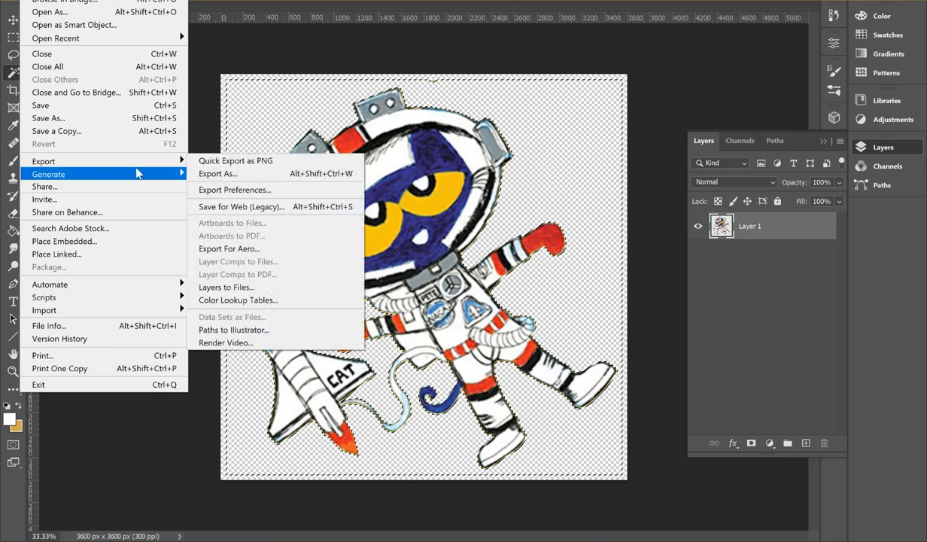
{"action": "left_click", "coordinate": [243, 162]}
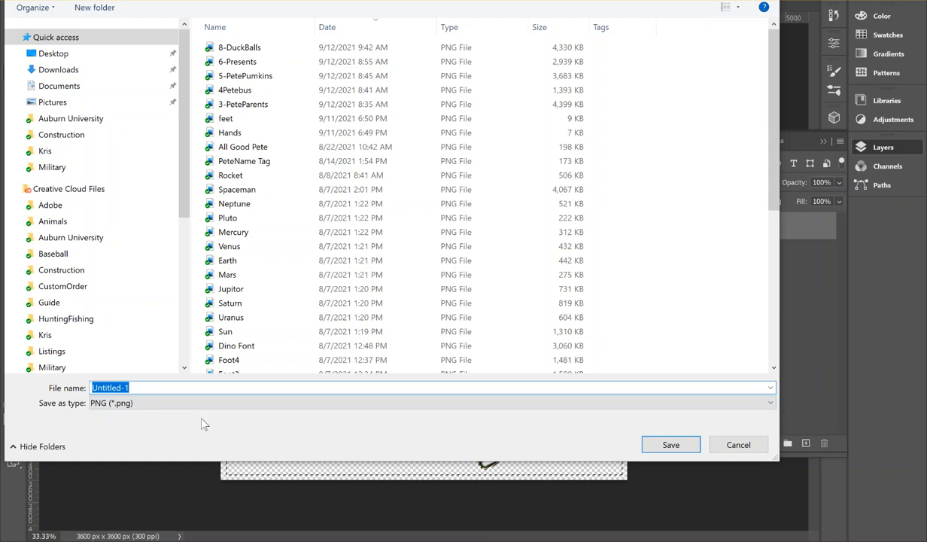
{"action": "type", "text": "Pete"}
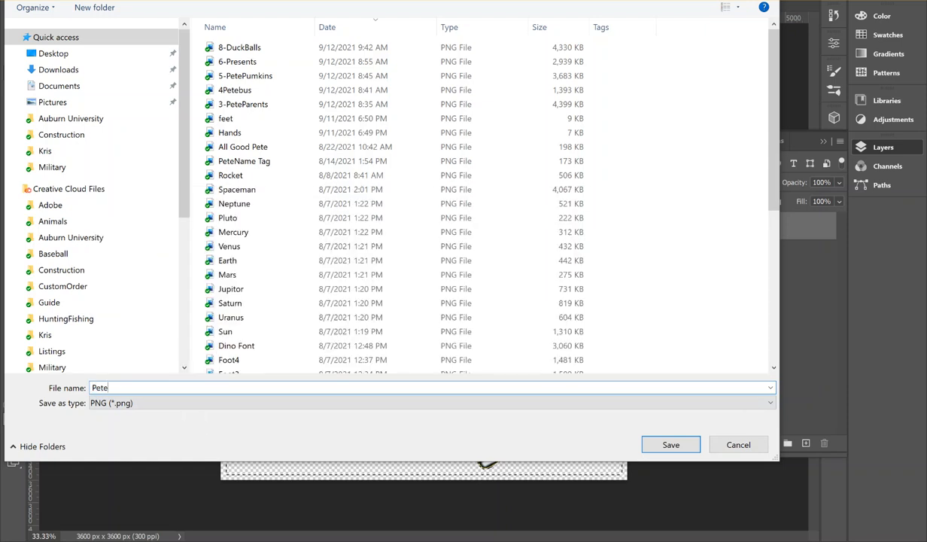
{"action": "type", "text": "-Ast"}
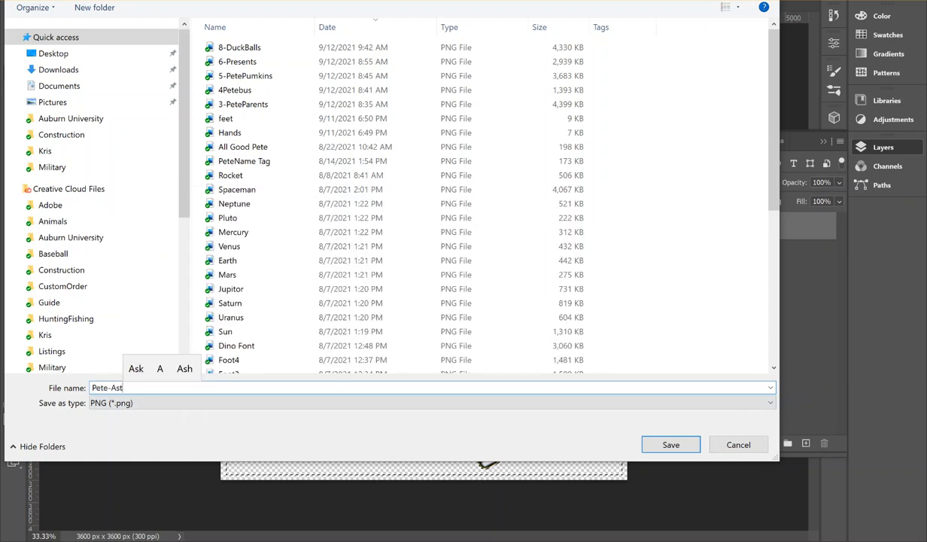
{"action": "type", "text": "ro"}
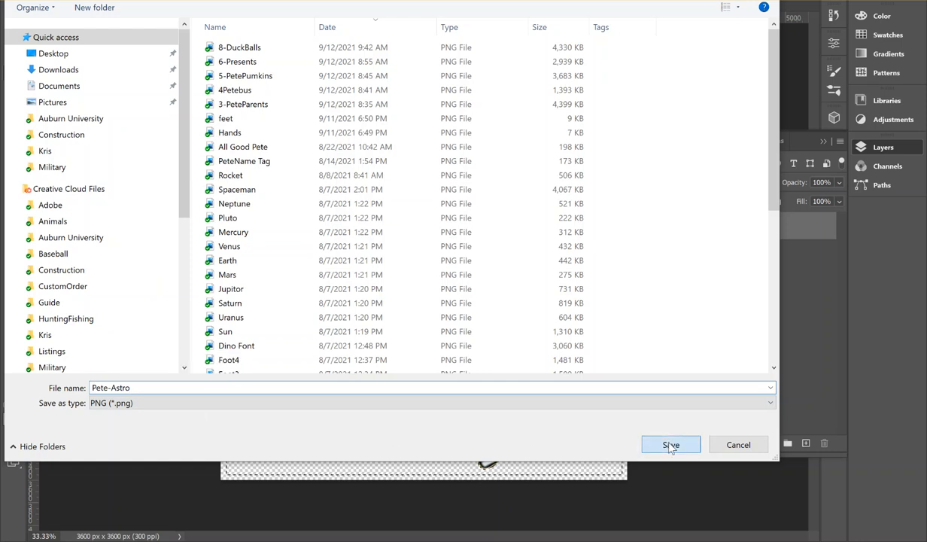
{"action": "left_click", "coordinate": [670, 444]}
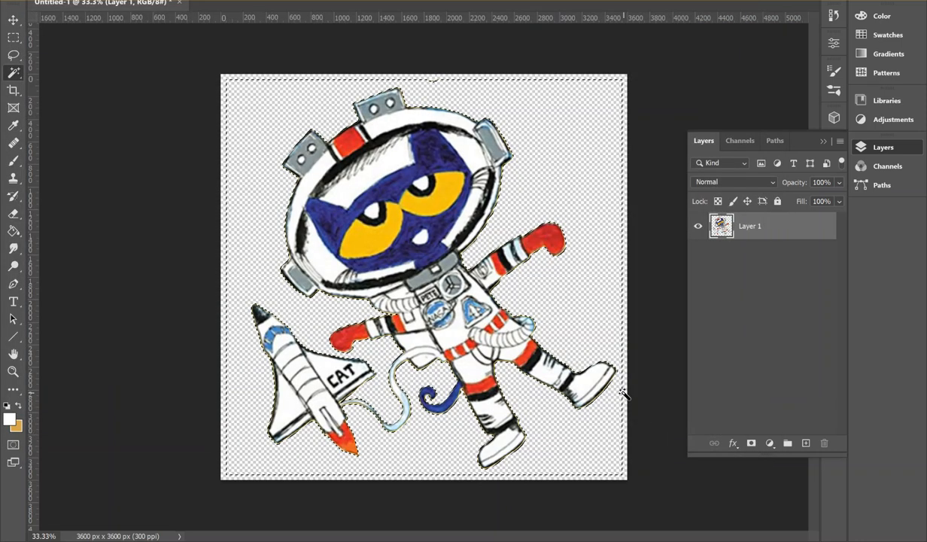
Step: Switch to Cricut Design Space and open the exported Pete-Astro PNG as a new image upload
{"action": "mouse_move", "coordinate": [547, 540]}
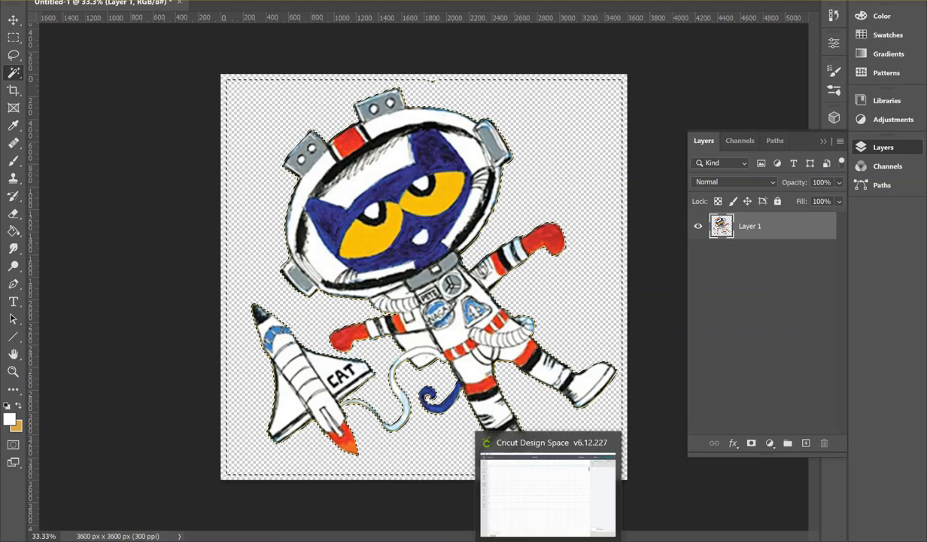
{"action": "left_click", "coordinate": [548, 496]}
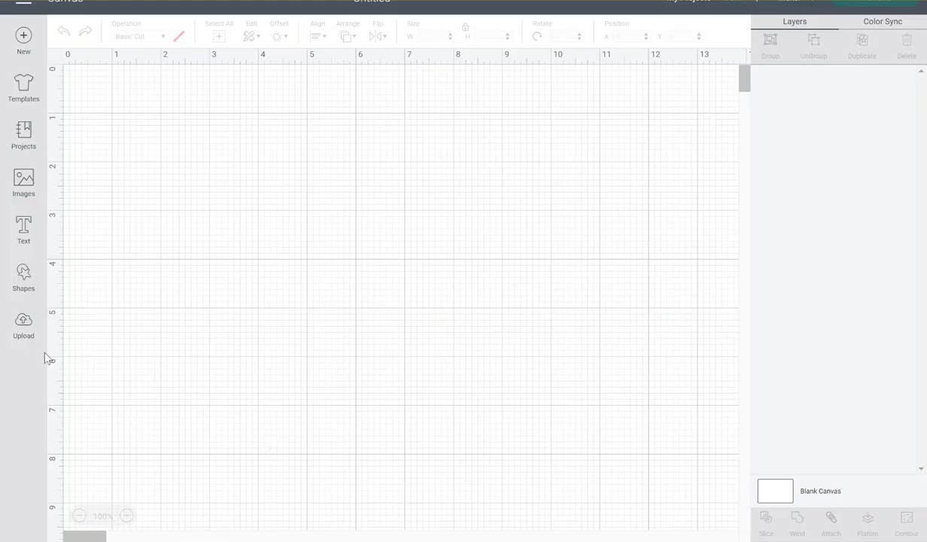
{"action": "left_click", "coordinate": [23, 329]}
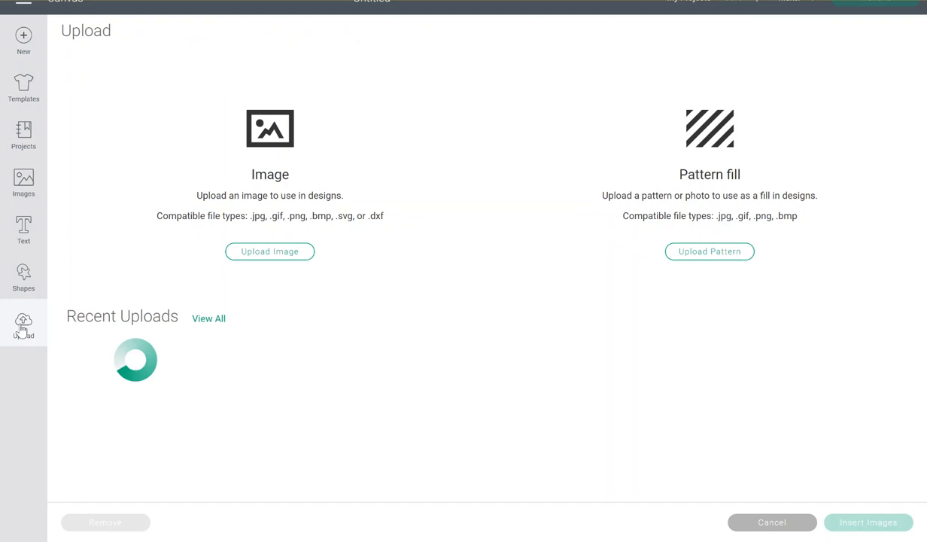
{"action": "left_click", "coordinate": [279, 256]}
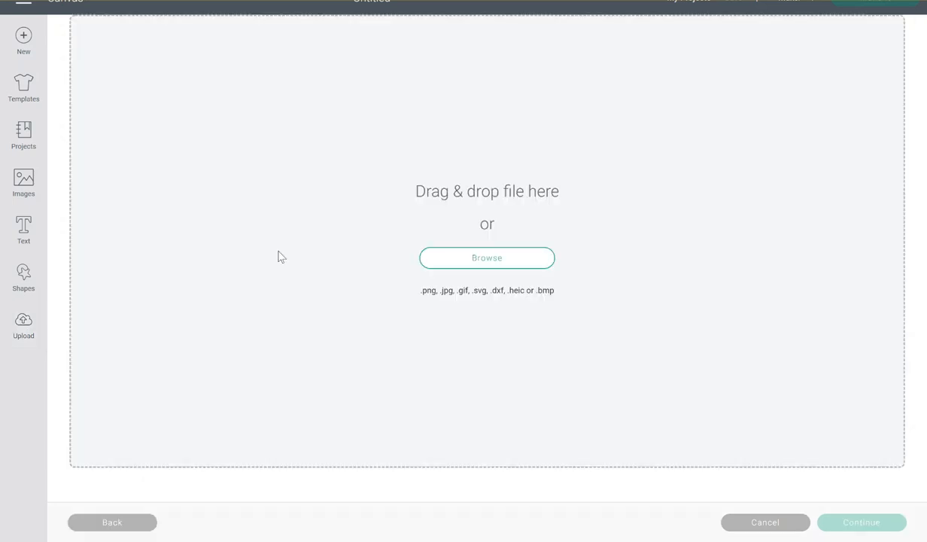
{"action": "left_click", "coordinate": [471, 259]}
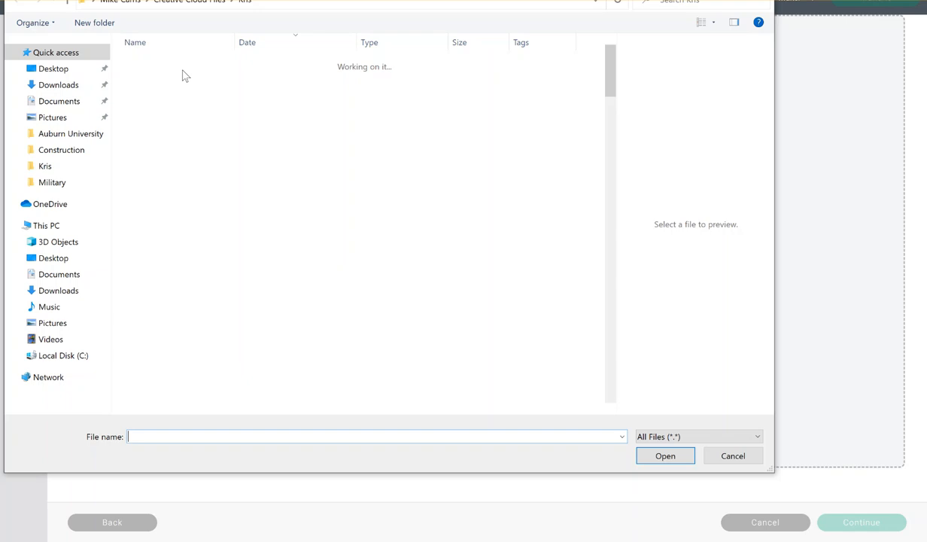
{"action": "left_click", "coordinate": [162, 65]}
{"action": "left_click", "coordinate": [656, 456]}
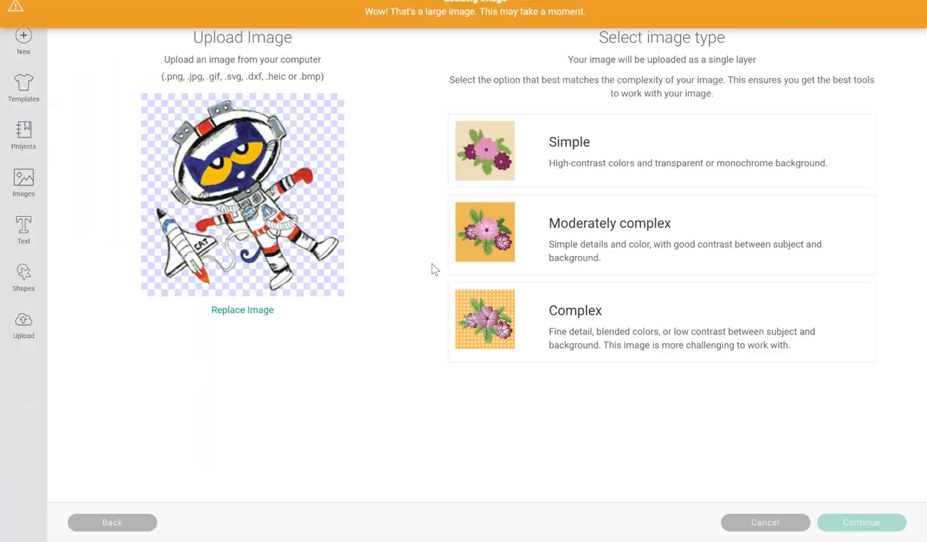
Step: Set the image type to Complex and proceed past background removal without erasing anything
{"action": "left_click", "coordinate": [561, 316]}
{"action": "left_click", "coordinate": [821, 516]}
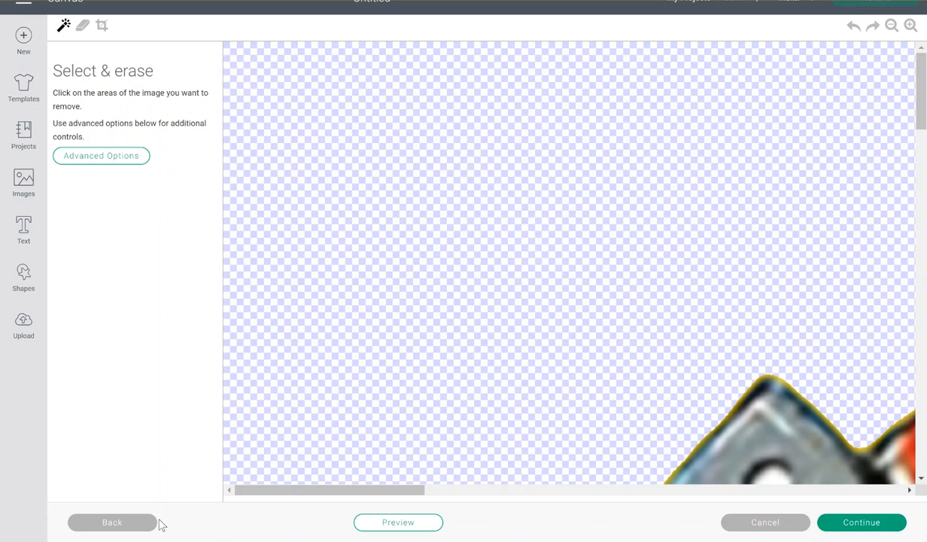
{"action": "left_click", "coordinate": [891, 26]}
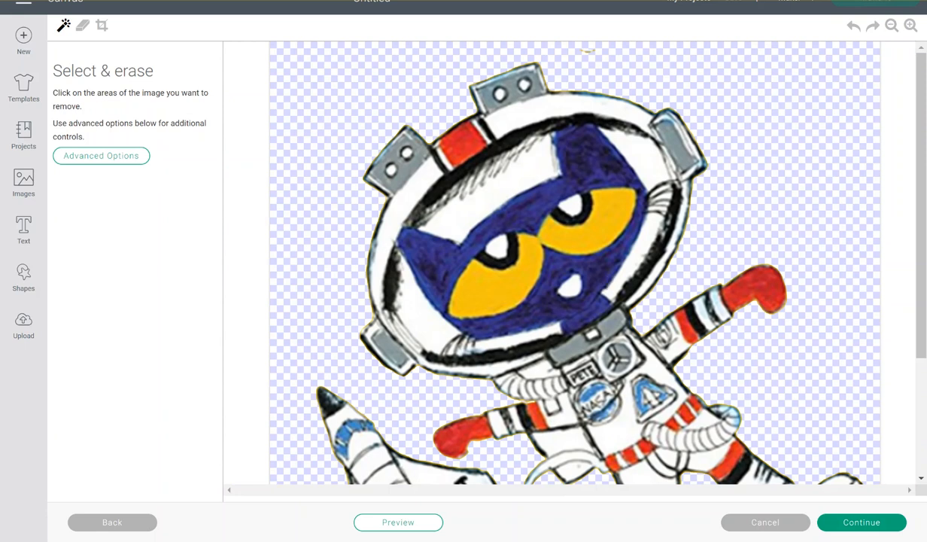
{"action": "left_click", "coordinate": [861, 527]}
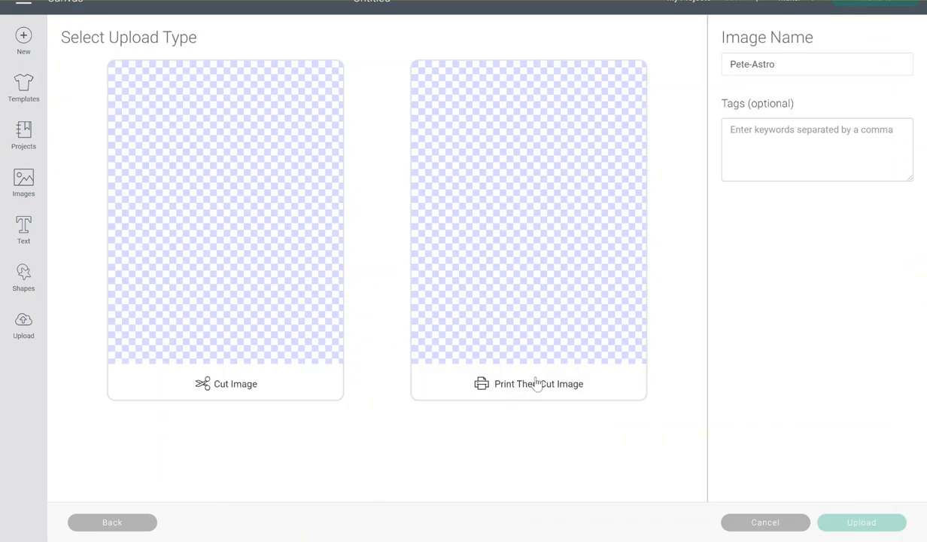
Step: Upload Pete-Astro as a Print Then Cut image and insert it onto the canvas
{"action": "left_click", "coordinate": [538, 376]}
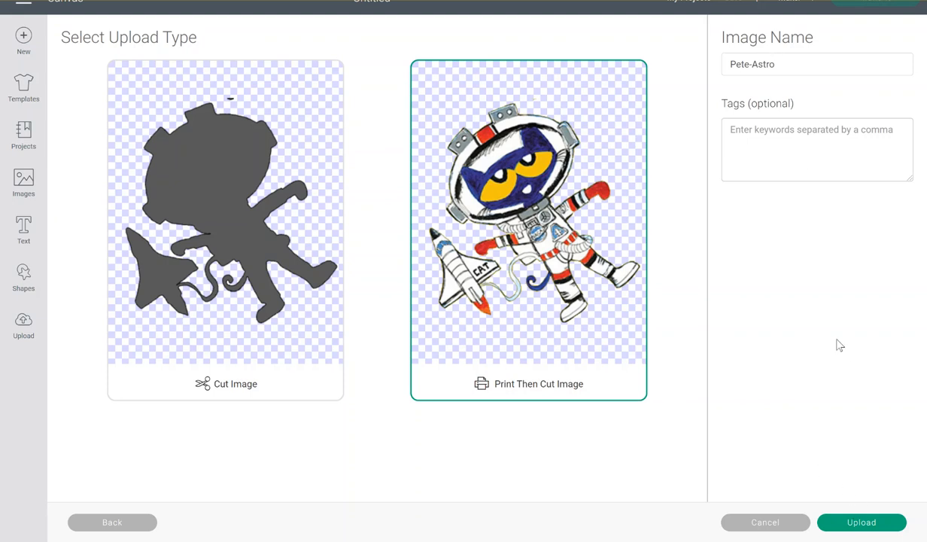
{"action": "left_click", "coordinate": [857, 523]}
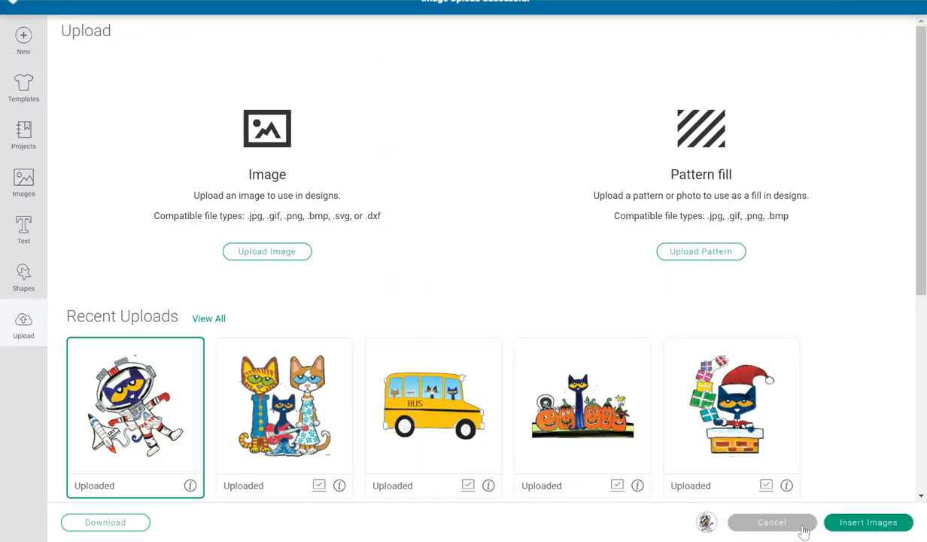
{"action": "left_click", "coordinate": [836, 522]}
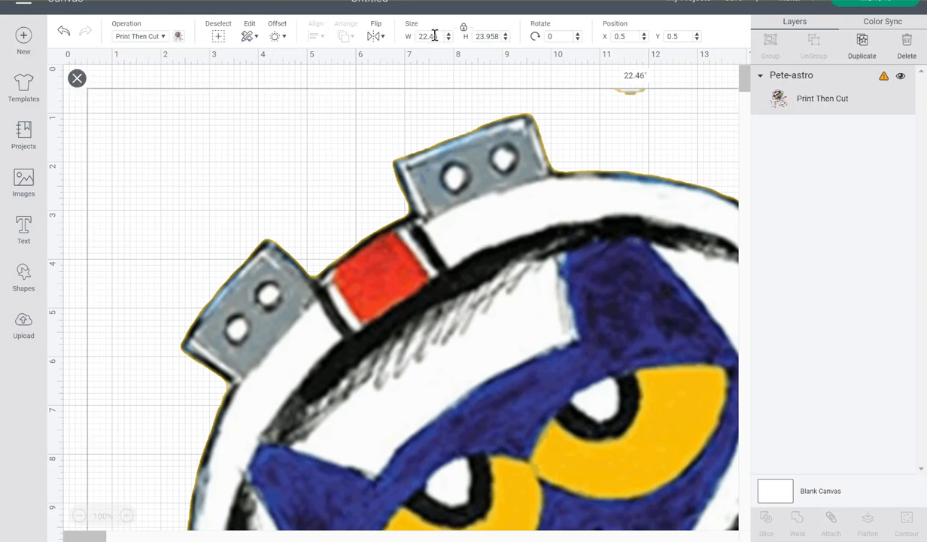
Step: Resize the Pete-Astro image proportionally to a height of 6 inches
{"action": "left_click_drag", "start_coordinate": [439, 36], "coordinate": [411, 40]}
{"action": "left_click", "coordinate": [466, 37]}
{"action": "type", "text": "8"}
{"action": "key", "text": "Return"}
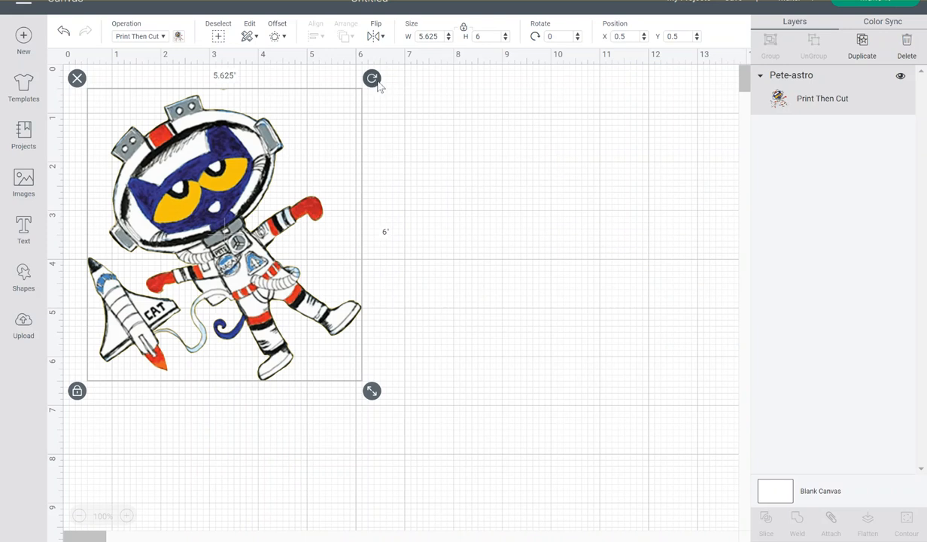
Step: Rotate the Pete-Astro image clockwise until the cat stands upright, and shift it right so the rocket is fully on the canvas
{"action": "left_click_drag", "start_coordinate": [384, 88], "coordinate": [383, 204]}
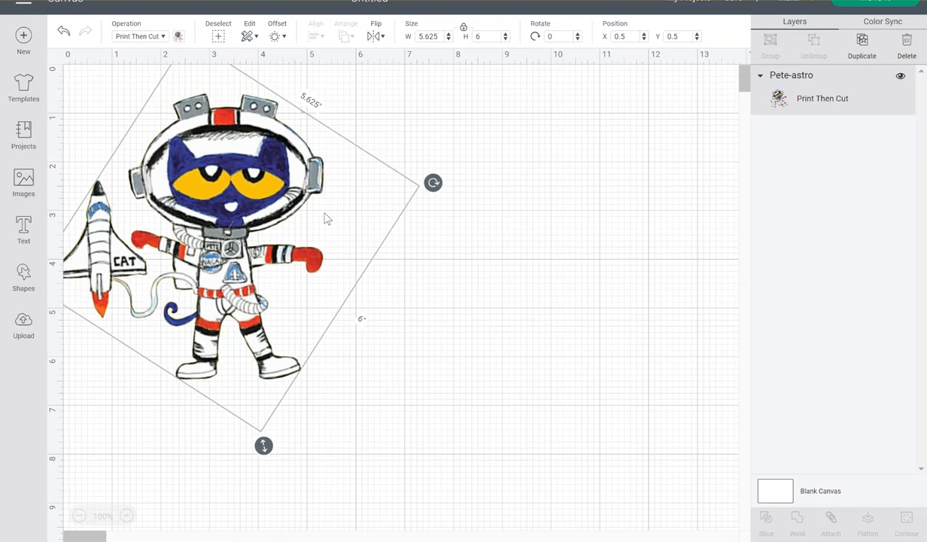
{"action": "left_click_drag", "start_coordinate": [256, 219], "coordinate": [280, 216]}
{"action": "left_click", "coordinate": [521, 127]}
Step: Preview the Print Then Cut layout on the mat, and return to the canvas without continuing
{"action": "left_click", "coordinate": [571, 117]}
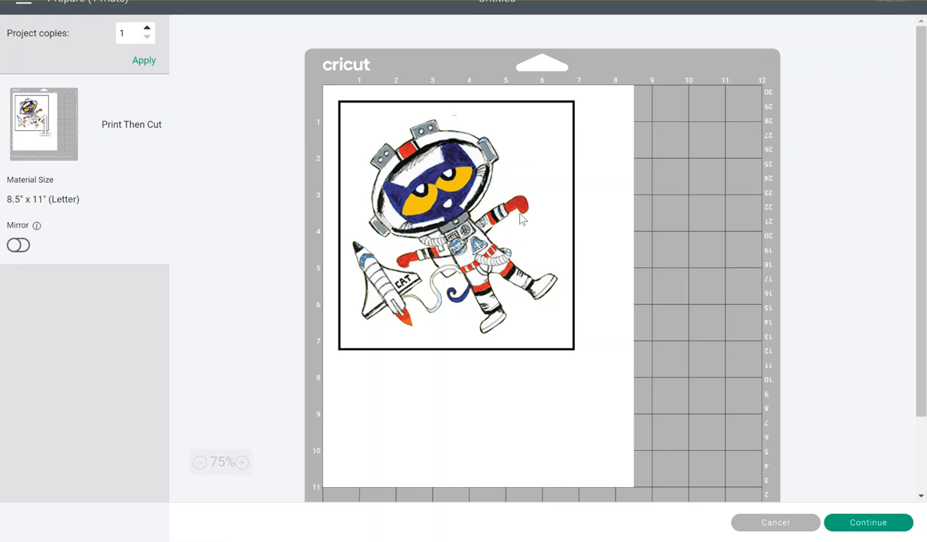
{"action": "left_click", "coordinate": [734, 519]}
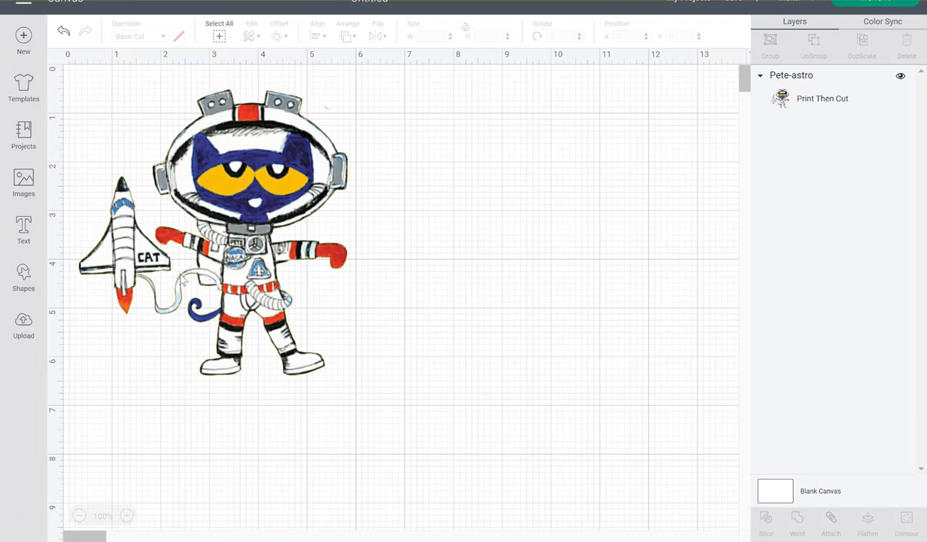